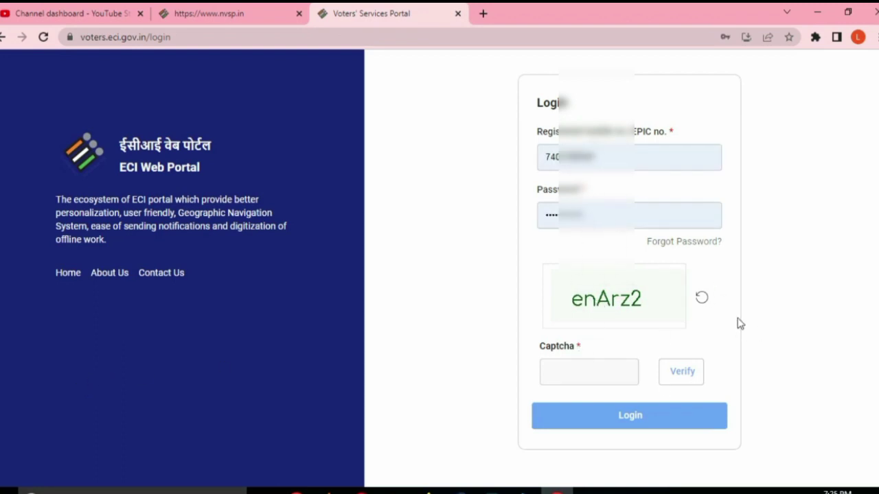
With the login ID and password filled in, place the cursor in the Captcha field.
{"action": "left_click", "coordinate": [577, 368]}
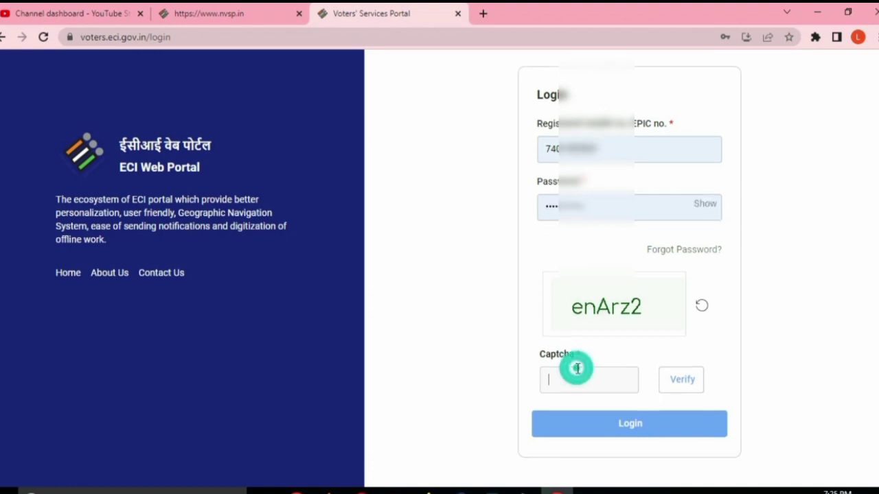
Enter and verify the captcha, log in, and go to the Forms tile.
{"action": "type", "text": "enArz2"}
{"action": "left_click", "coordinate": [683, 377]}
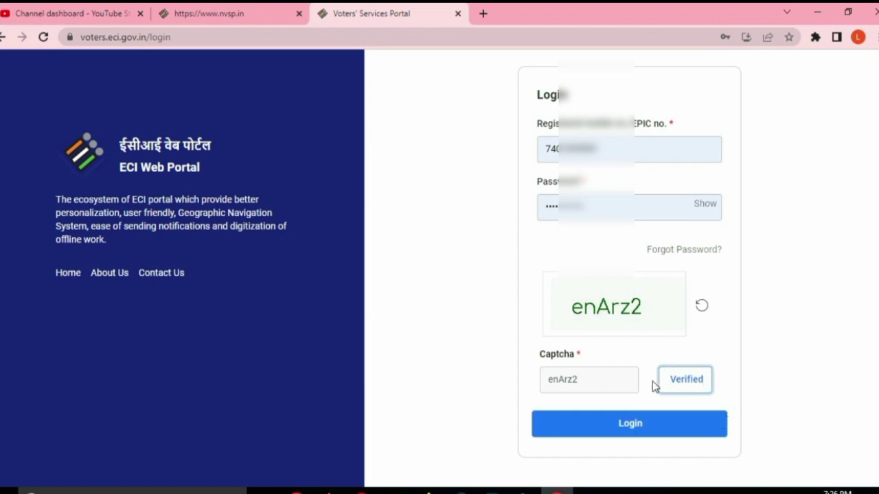
{"action": "left_click", "coordinate": [631, 424]}
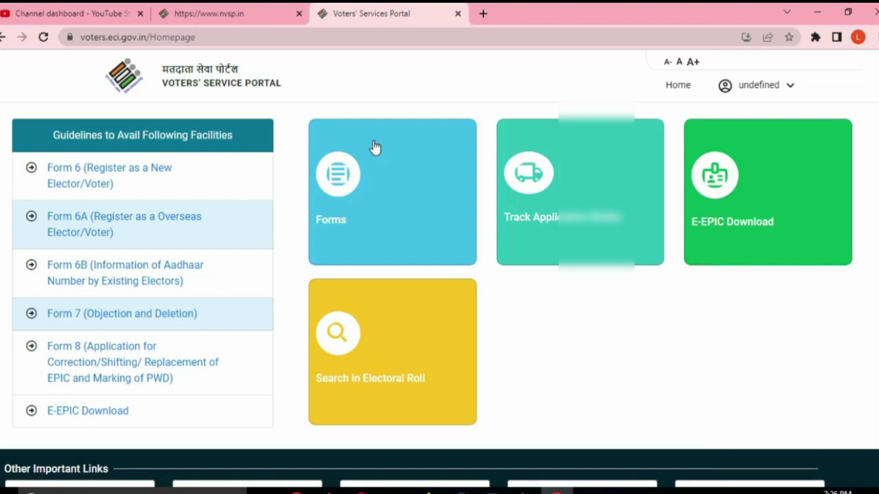
{"action": "left_click", "coordinate": [354, 213]}
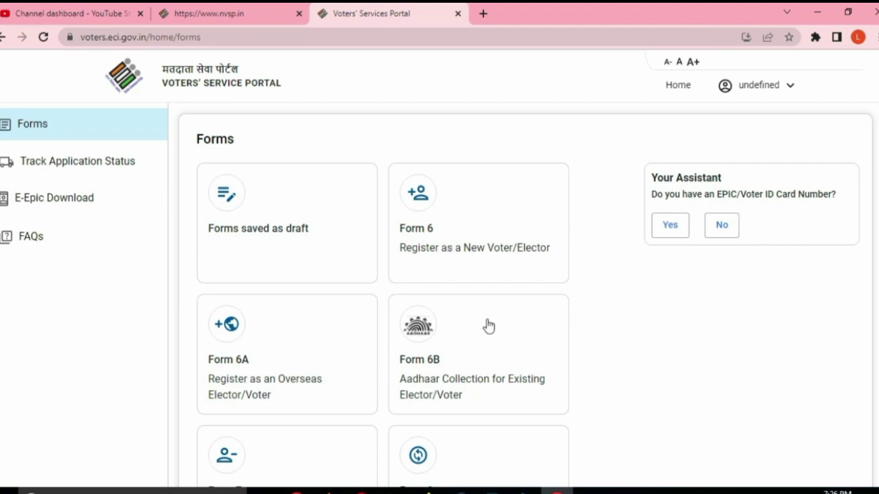
In Your Assistant answer Yes to holding an EPIC, choose correction of particulars, and proceed to Form 8.
{"action": "scroll", "coordinate": [484, 321], "scroll_direction": "down", "scroll_amount": 2}
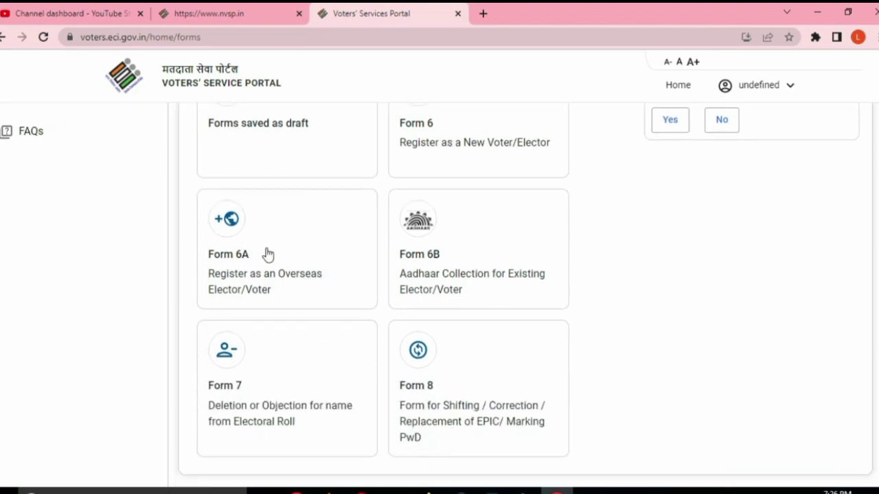
{"action": "scroll", "coordinate": [322, 265], "scroll_direction": "up", "scroll_amount": 2}
{"action": "scroll", "coordinate": [405, 337], "scroll_direction": "down", "scroll_amount": 2}
{"action": "scroll", "coordinate": [506, 386], "scroll_direction": "up", "scroll_amount": 2}
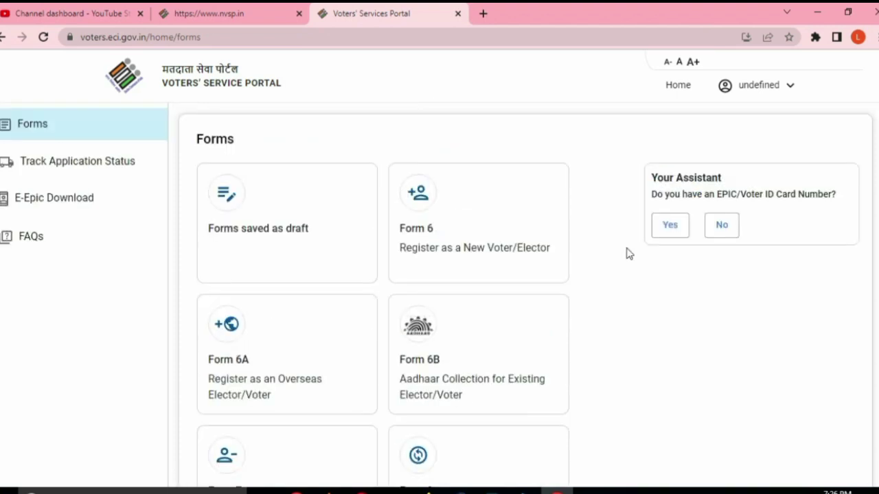
{"action": "left_click", "coordinate": [670, 227]}
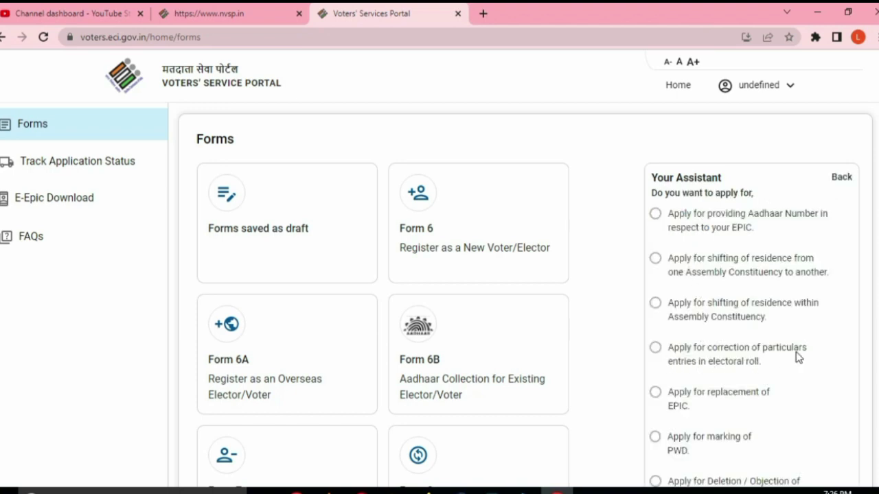
{"action": "left_click", "coordinate": [655, 349]}
{"action": "scroll", "coordinate": [716, 373], "scroll_direction": "down", "scroll_amount": 2}
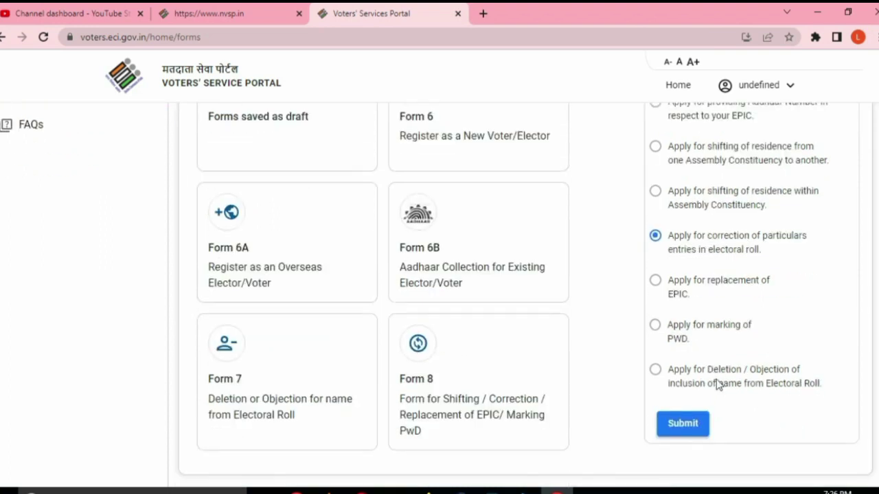
{"action": "left_click", "coordinate": [683, 427]}
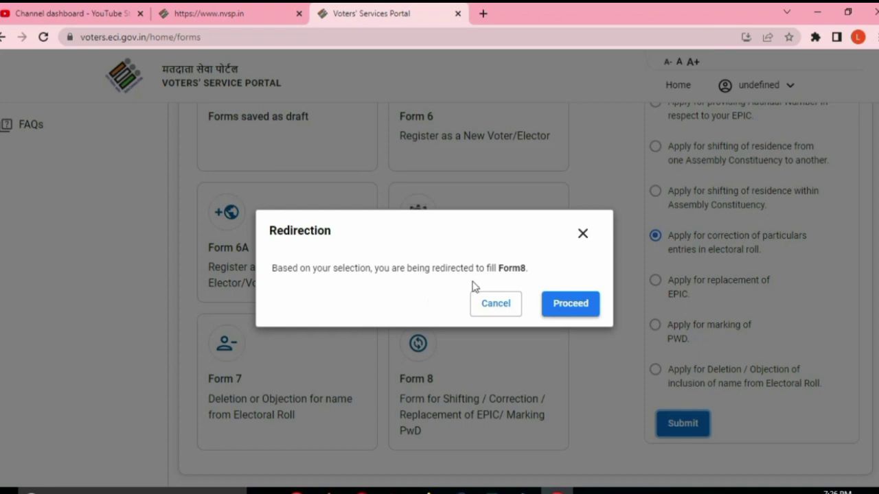
{"action": "left_click", "coordinate": [563, 307]}
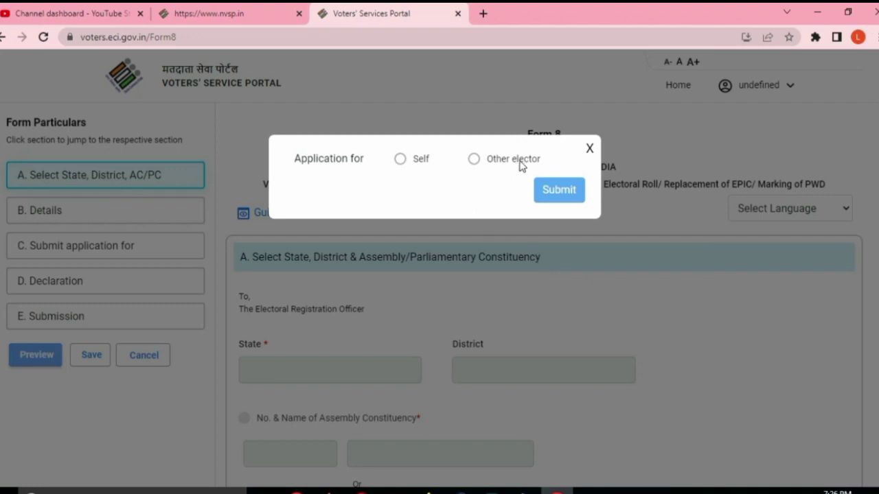
Apply for Self, fetch details by EPIC, and choose Correction of Entries, keeping the registered address.
{"action": "left_click", "coordinate": [401, 159]}
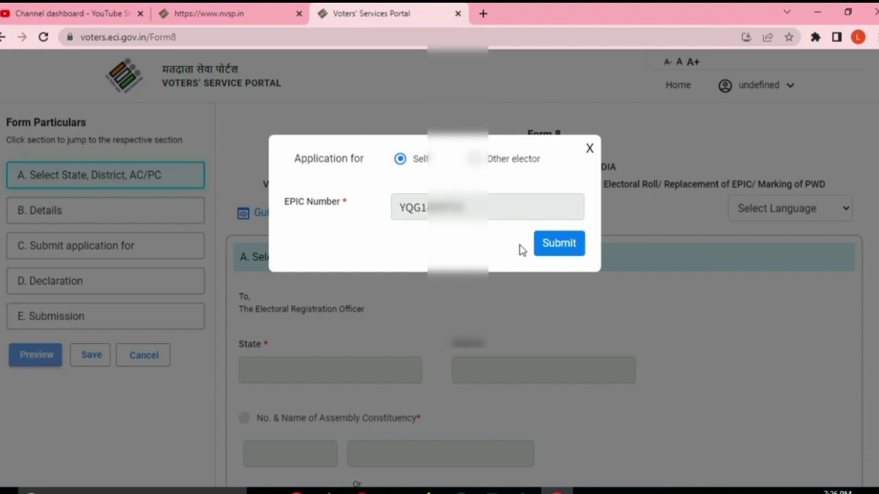
{"action": "left_click", "coordinate": [557, 246]}
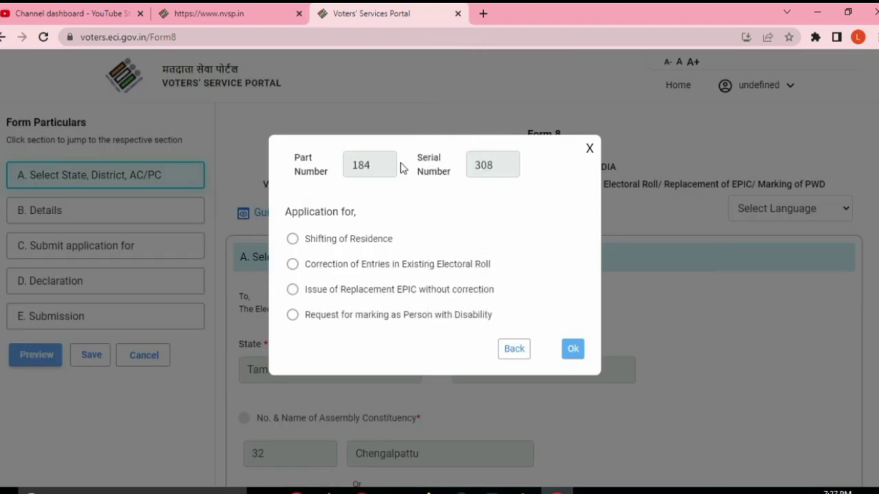
{"action": "left_click_drag", "start_coordinate": [371, 164], "coordinate": [352, 167]}
{"action": "left_click", "coordinate": [292, 264]}
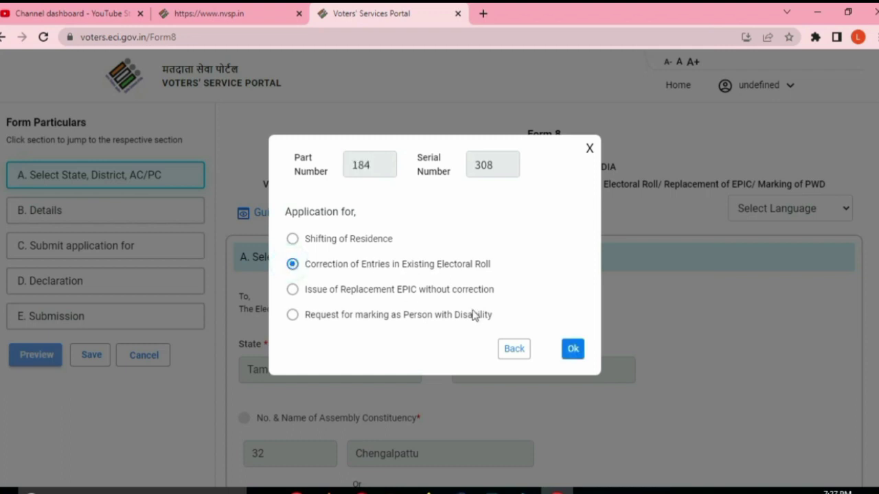
{"action": "left_click", "coordinate": [573, 349]}
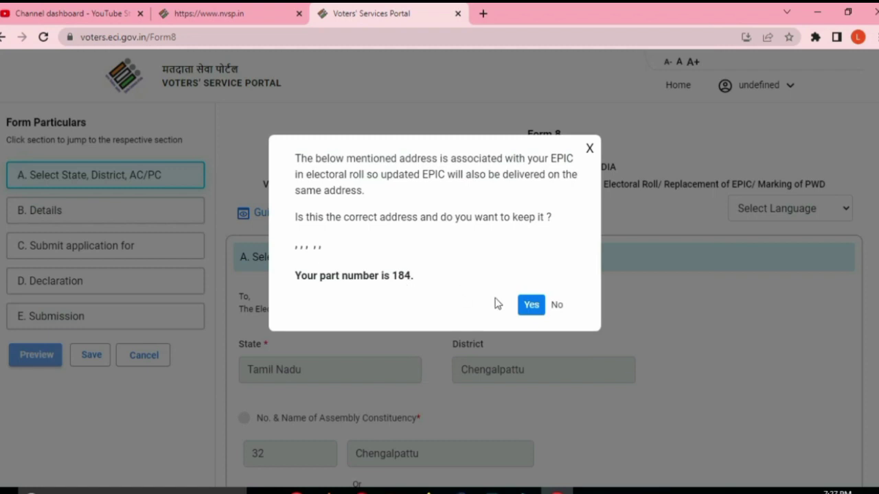
{"action": "left_click", "coordinate": [534, 308]}
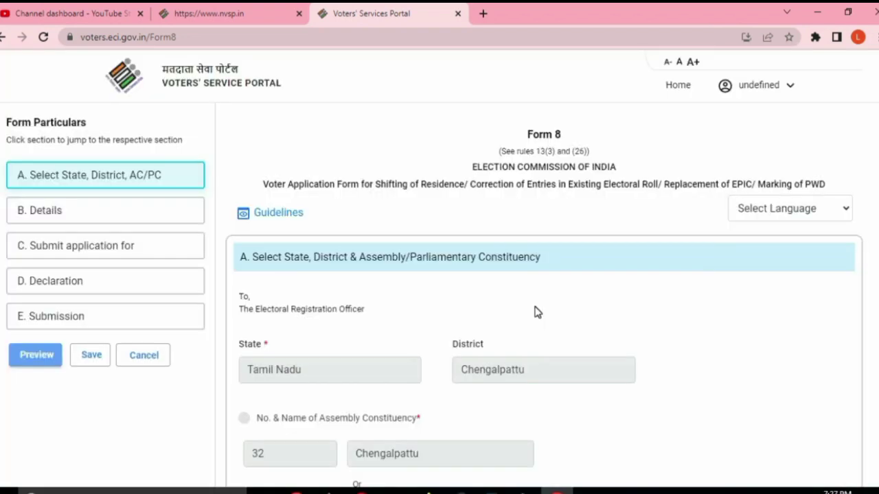
Select the Assembly Constituency option and finish section A to reach B. Details.
{"action": "scroll", "coordinate": [536, 312], "scroll_direction": "down", "scroll_amount": 2}
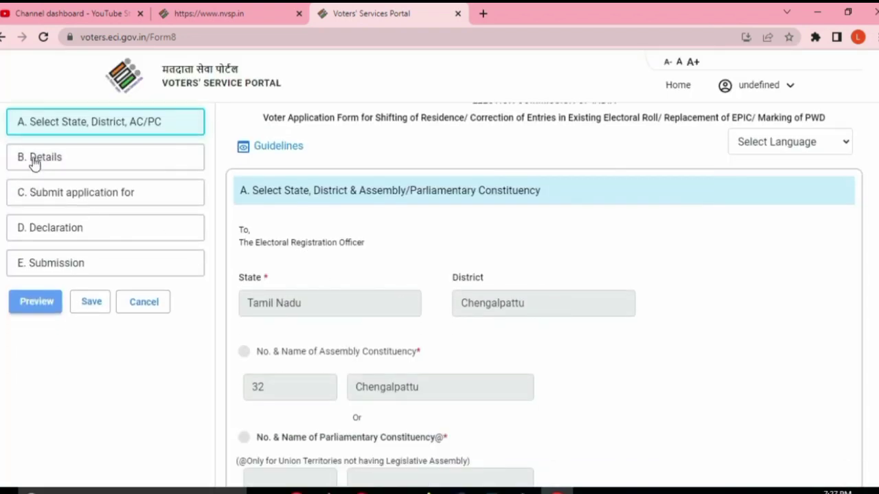
{"action": "scroll", "coordinate": [500, 326], "scroll_direction": "down", "scroll_amount": 2}
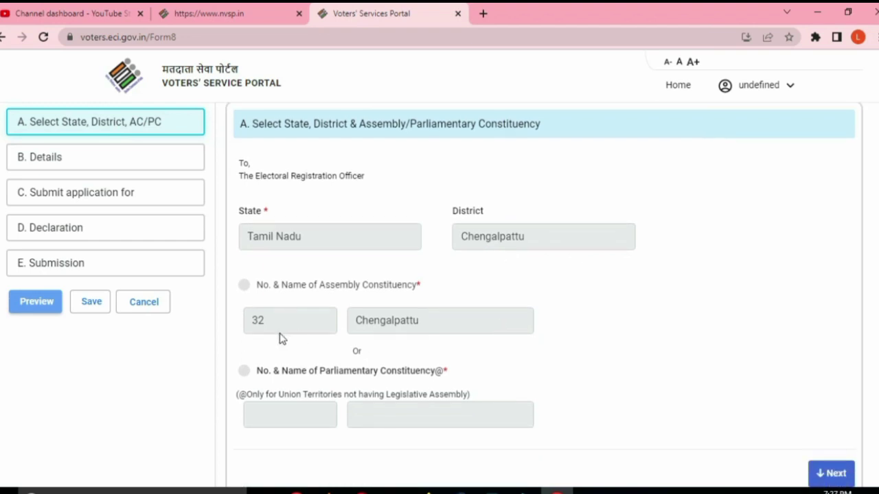
{"action": "left_click", "coordinate": [244, 284]}
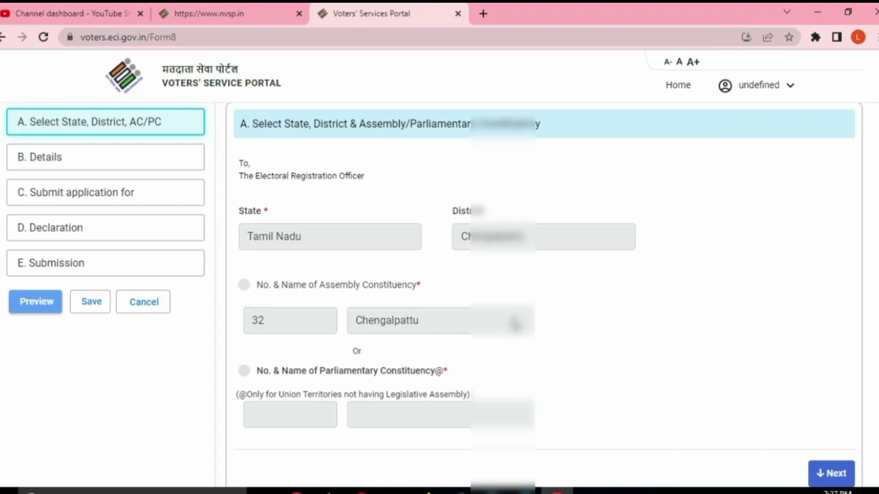
{"action": "scroll", "coordinate": [514, 325], "scroll_direction": "down", "scroll_amount": 3}
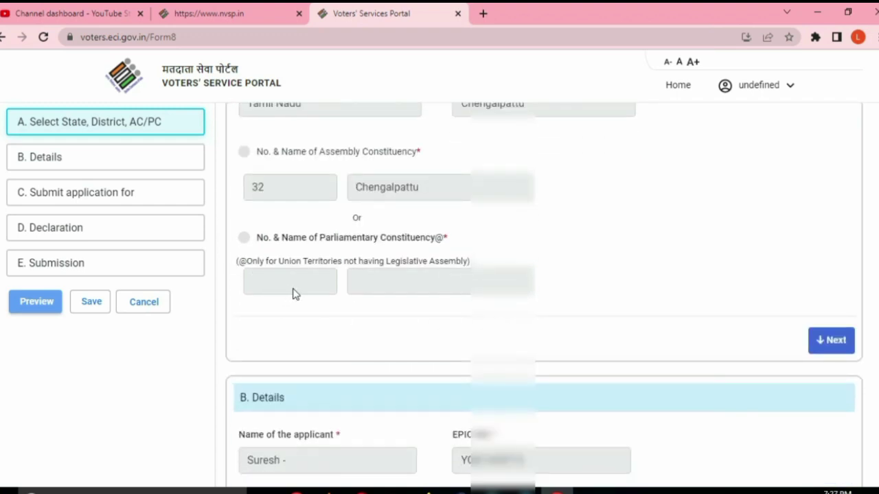
{"action": "left_click", "coordinate": [837, 345]}
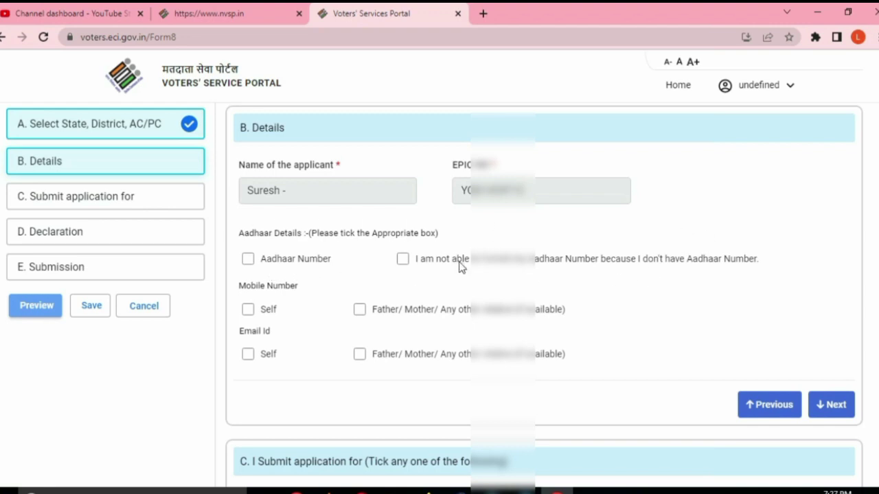
Enter the applicant's Aadhaar number and their own mobile number, marked as Self.
{"action": "left_click", "coordinate": [249, 260]}
{"action": "left_click", "coordinate": [278, 314]}
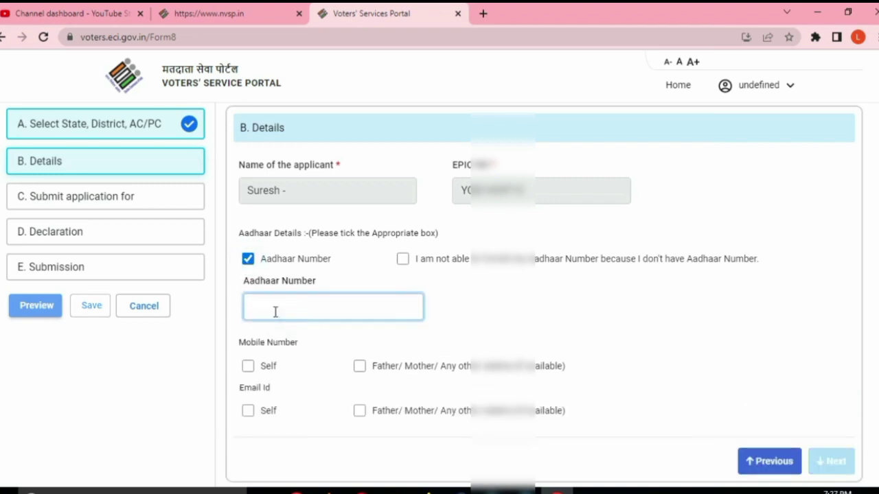
{"action": "type", "text": "84"}
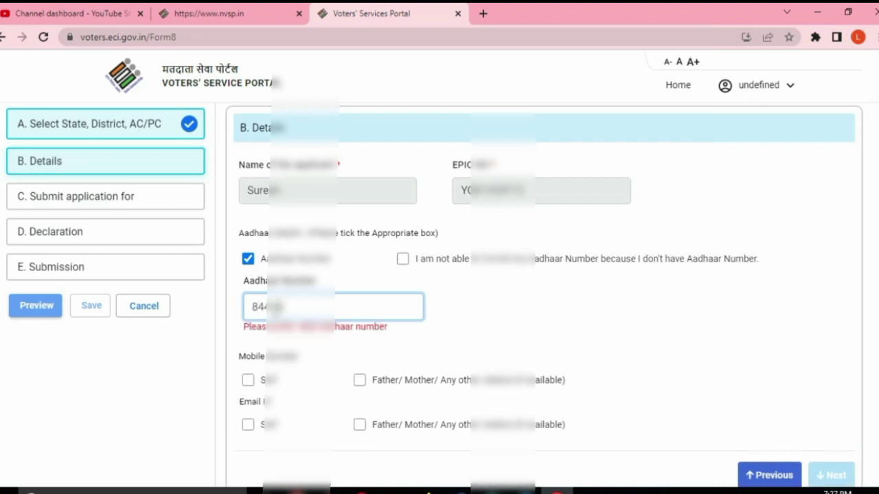
{"action": "type", "text": "2"}
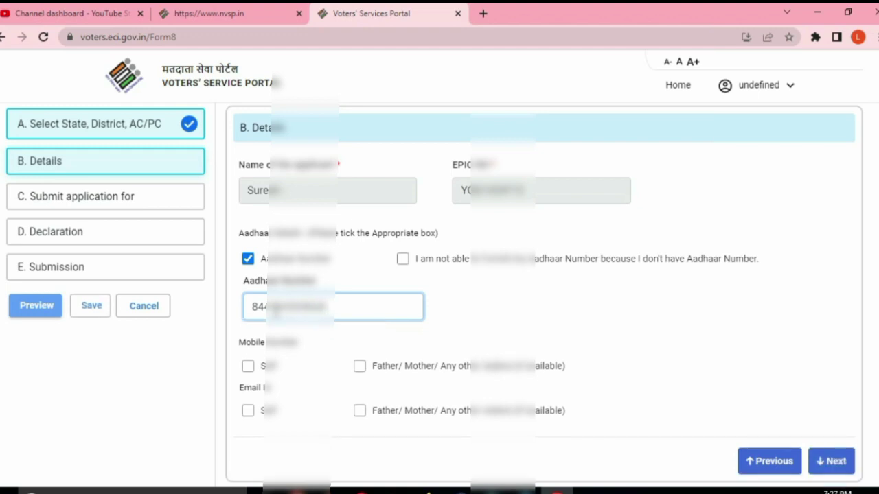
{"action": "left_click", "coordinate": [248, 368]}
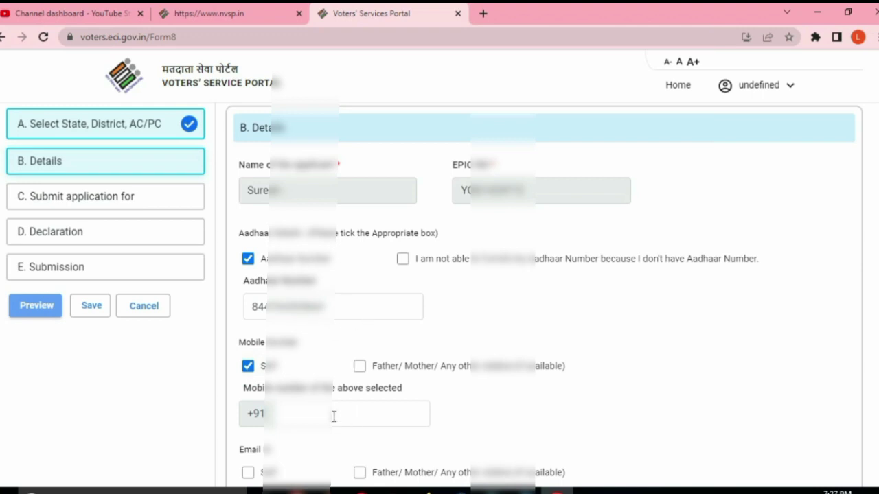
{"action": "scroll", "coordinate": [334, 419], "scroll_direction": "down", "scroll_amount": 1}
{"action": "left_click", "coordinate": [318, 346]}
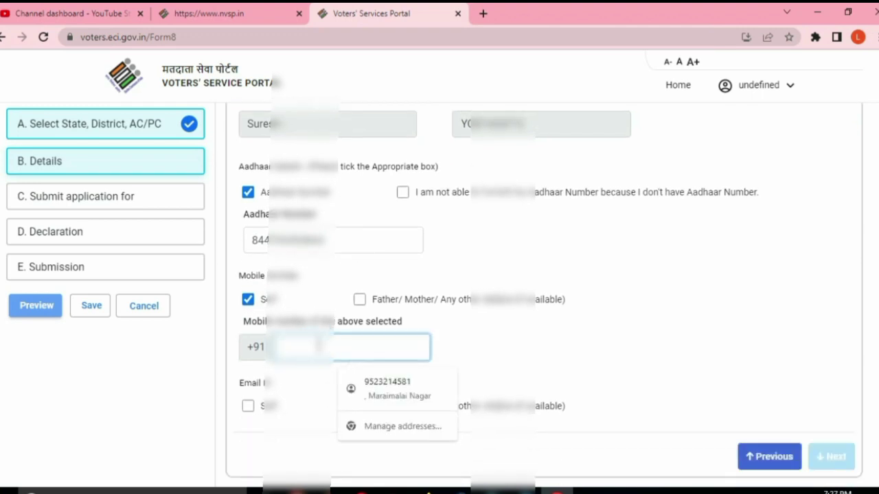
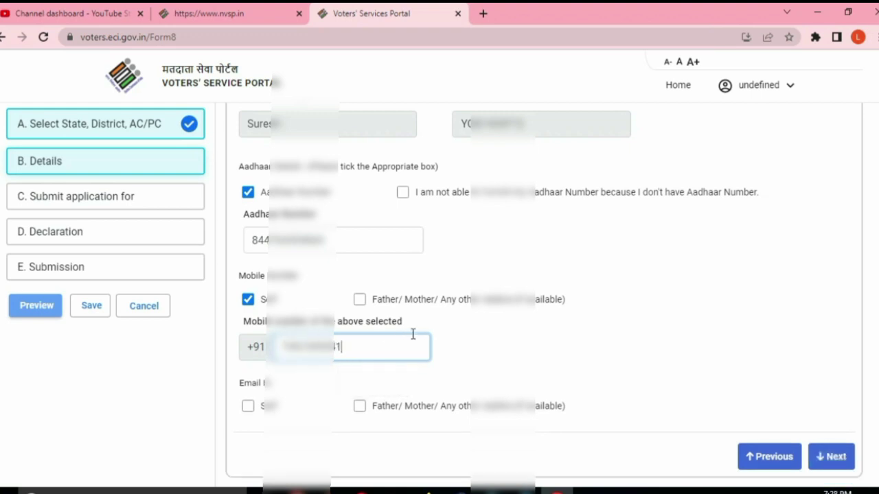
Mark the e-mail address as Self and enter the applicant's e-mail address.
{"action": "left_click", "coordinate": [248, 414]}
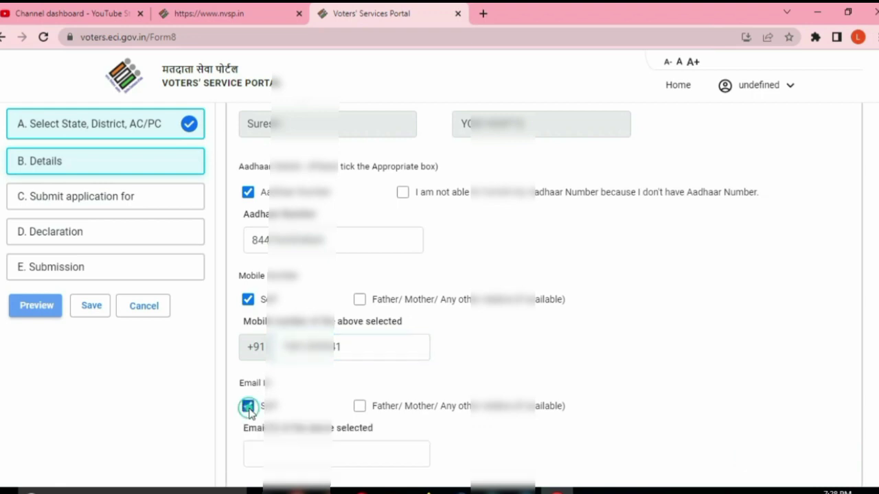
{"action": "scroll", "coordinate": [355, 444], "scroll_direction": "down", "scroll_amount": 1}
{"action": "left_click", "coordinate": [306, 388]}
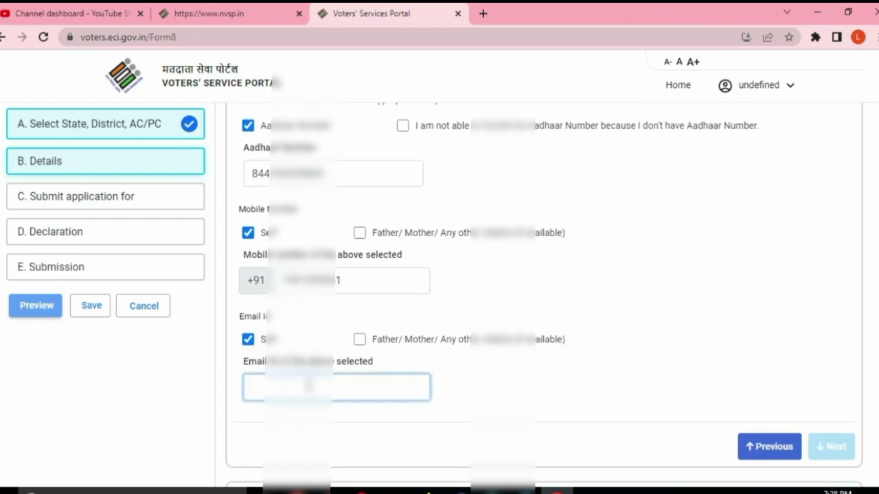
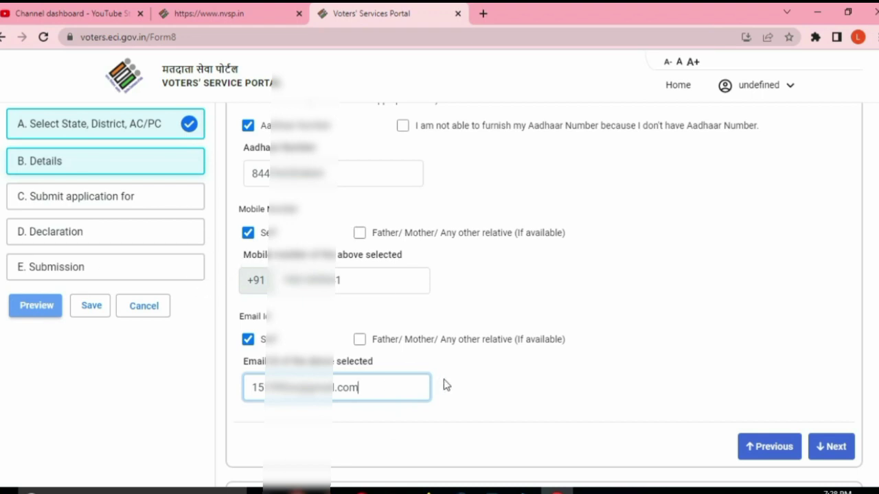
{"action": "scroll", "coordinate": [460, 369], "scroll_direction": "down", "scroll_amount": 1}
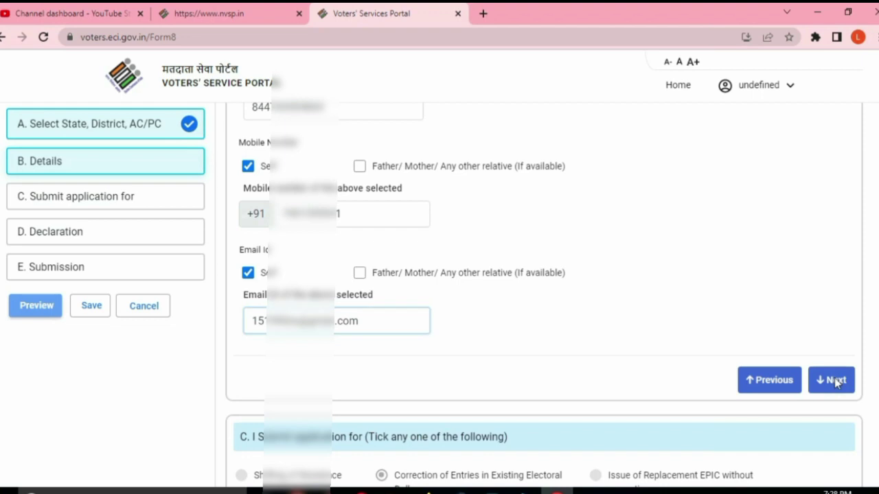
In section C, tick Mobile Number for correction and enter the new mobile number.
{"action": "left_click", "coordinate": [832, 380]}
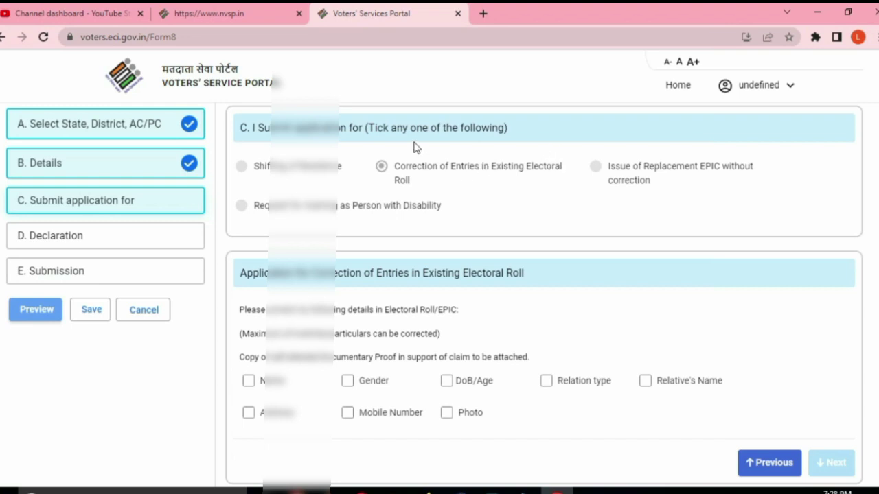
{"action": "scroll", "coordinate": [508, 232], "scroll_direction": "down", "scroll_amount": 1}
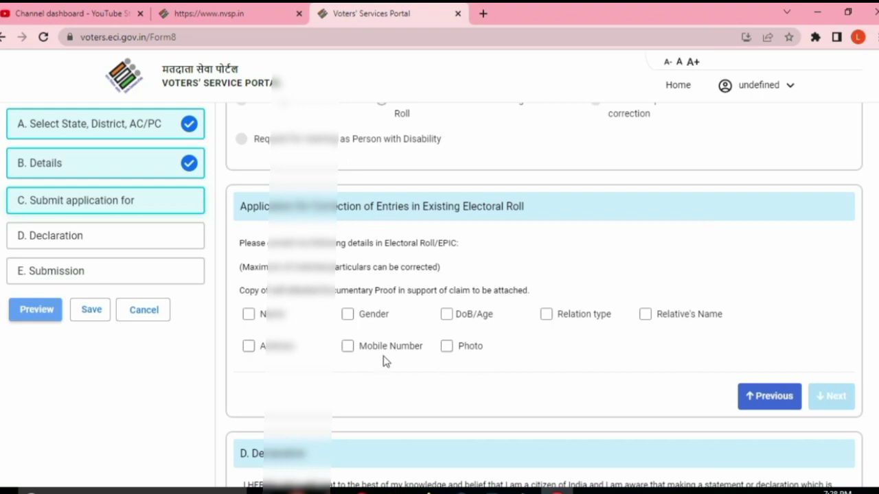
{"action": "left_click", "coordinate": [348, 347]}
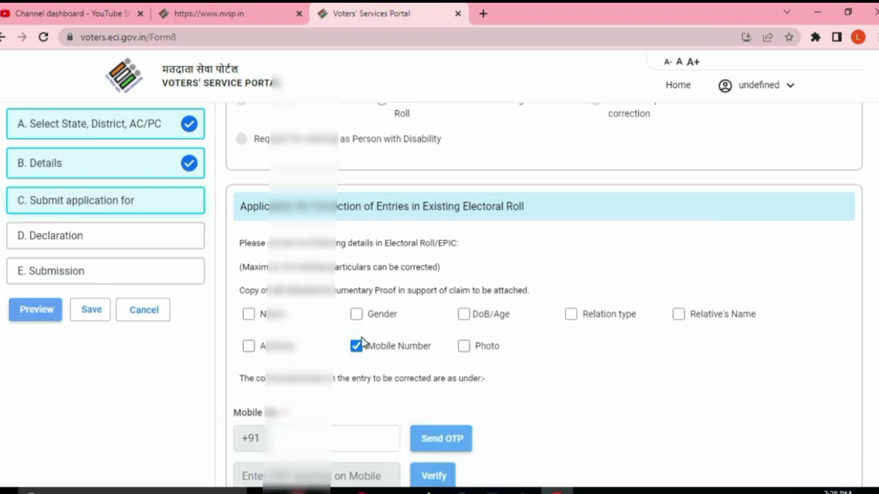
{"action": "scroll", "coordinate": [365, 343], "scroll_direction": "down", "scroll_amount": 1}
{"action": "left_click", "coordinate": [310, 371]}
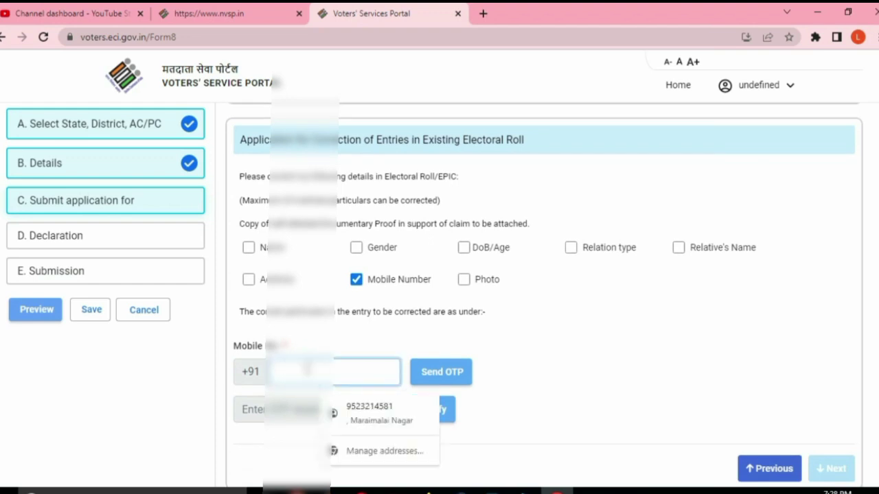
{"action": "type", "text": "9401"}
{"action": "key", "text": "Down"}
{"action": "key", "text": "Return"}
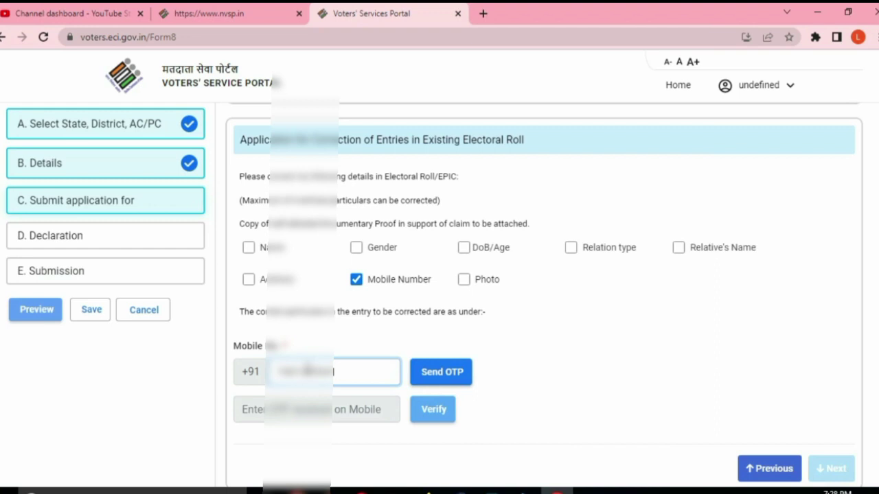
Send an OTP to the new number and verify it with the received code.
{"action": "left_click", "coordinate": [440, 376]}
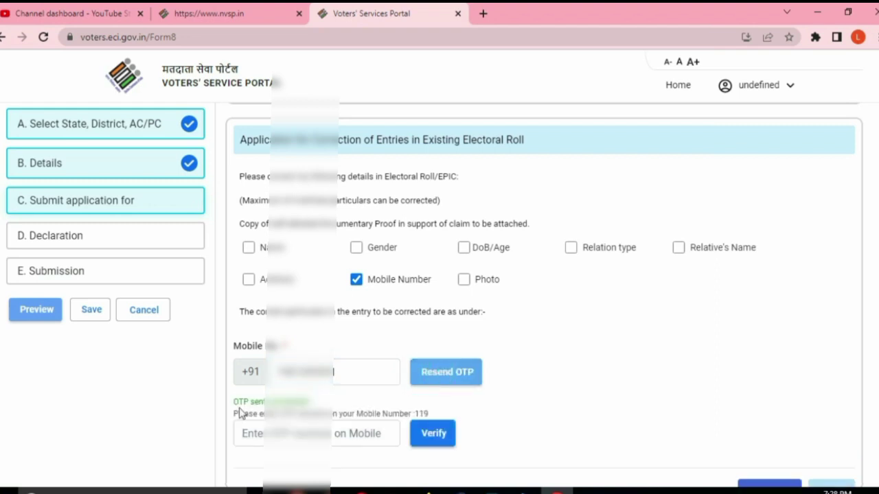
{"action": "scroll", "coordinate": [371, 420], "scroll_direction": "down", "scroll_amount": 1}
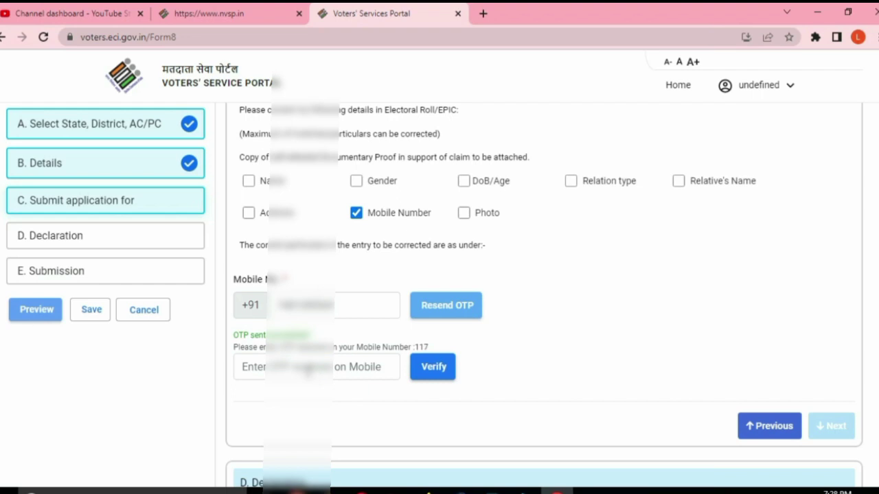
{"action": "left_click", "coordinate": [247, 367]}
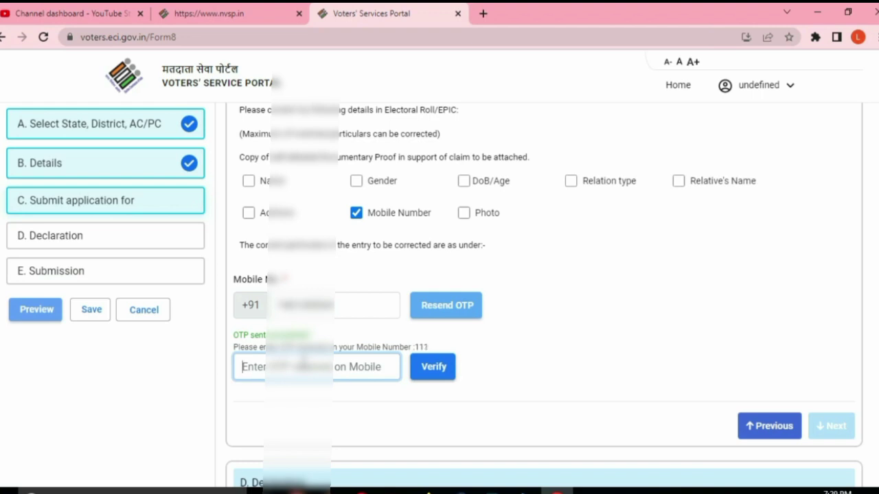
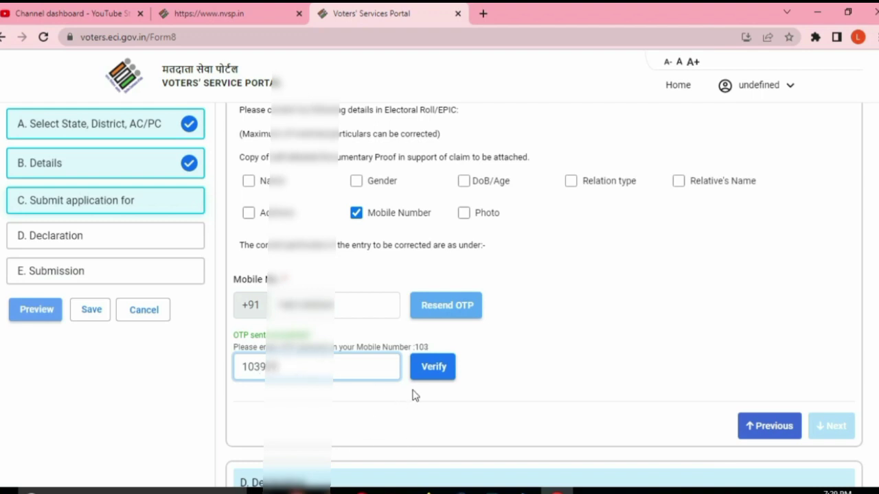
{"action": "left_click", "coordinate": [429, 366]}
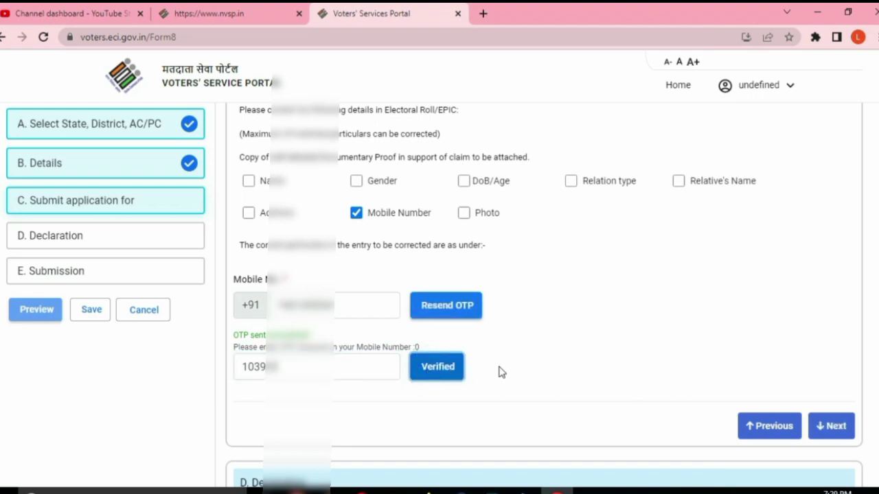
Set the declaration Place to Guduvanchery and advance to E. Submission.
{"action": "left_click", "coordinate": [824, 426]}
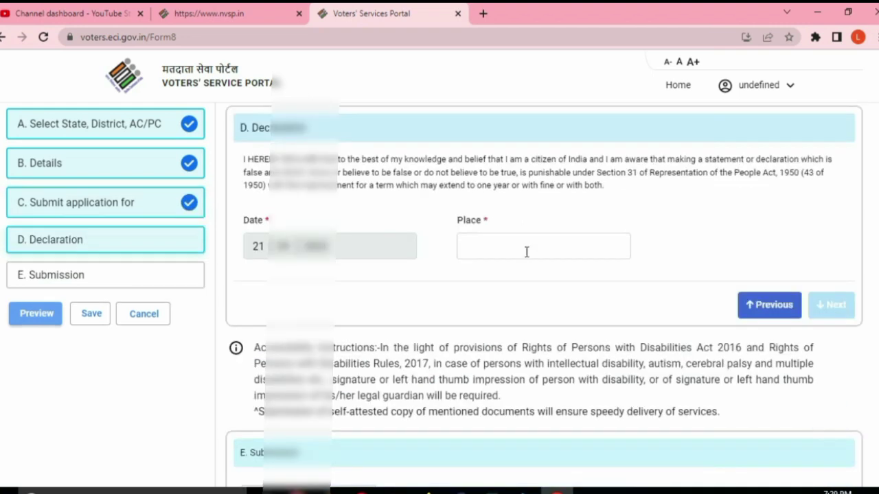
{"action": "left_click", "coordinate": [487, 247]}
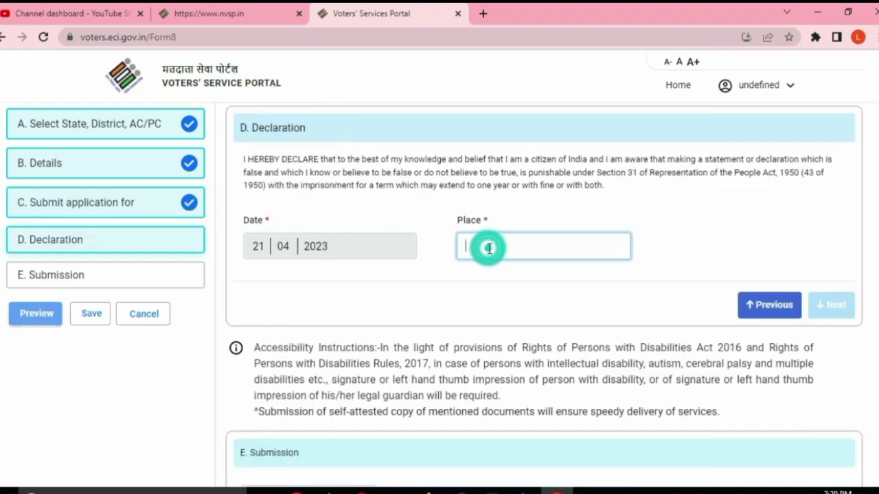
{"action": "type", "text": "G"}
{"action": "key", "text": "BackSpace"}
{"action": "type", "text": "Guduvanchery"}
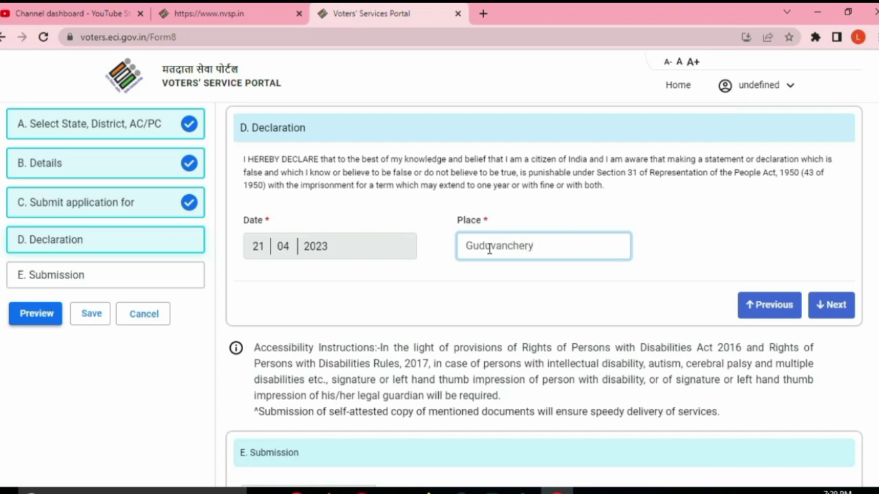
{"action": "key", "text": "Return"}
{"action": "left_click", "coordinate": [832, 306]}
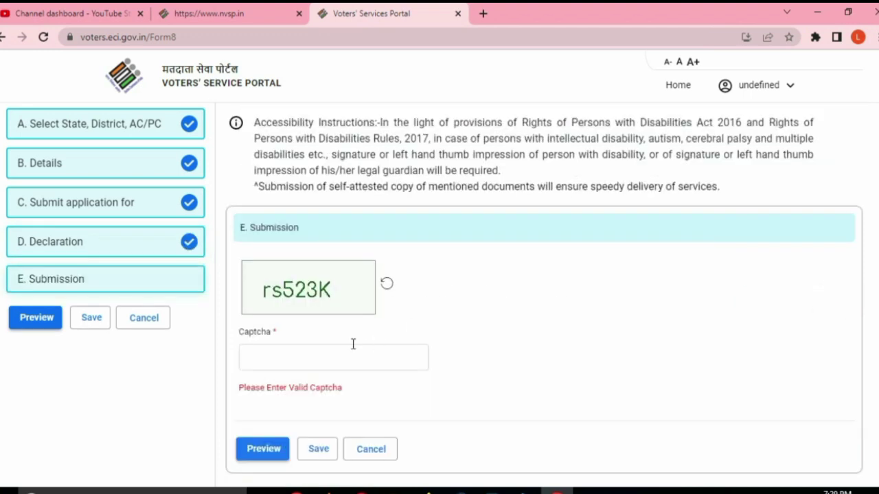
Enter the captcha, save Form 8 as a draft, and open its preview.
{"action": "left_click", "coordinate": [299, 356]}
{"action": "type", "text": "rs523K"}
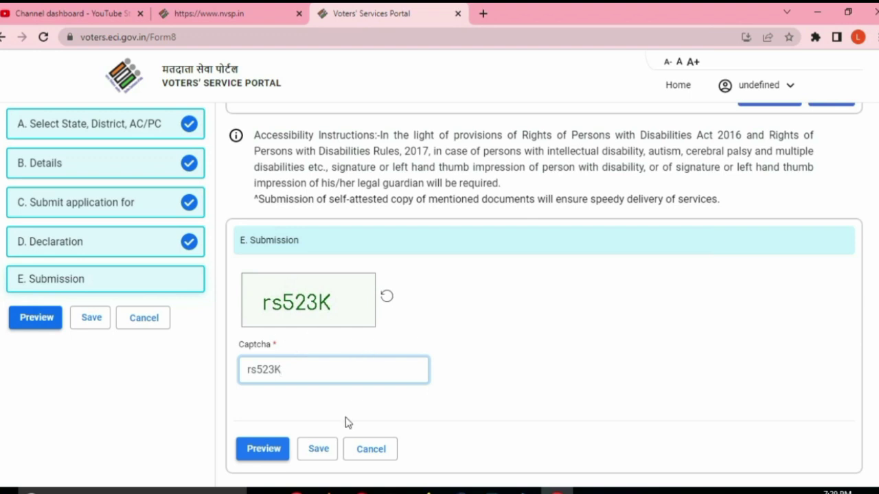
{"action": "left_click", "coordinate": [320, 452]}
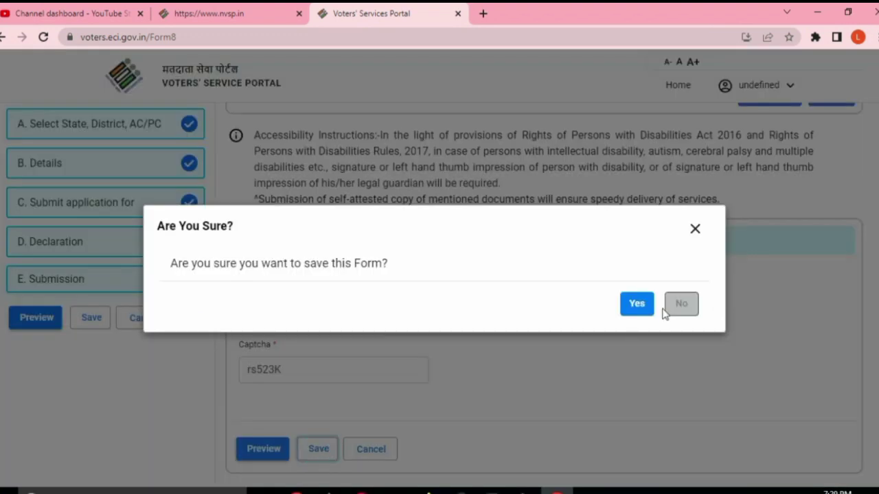
{"action": "left_click", "coordinate": [634, 307]}
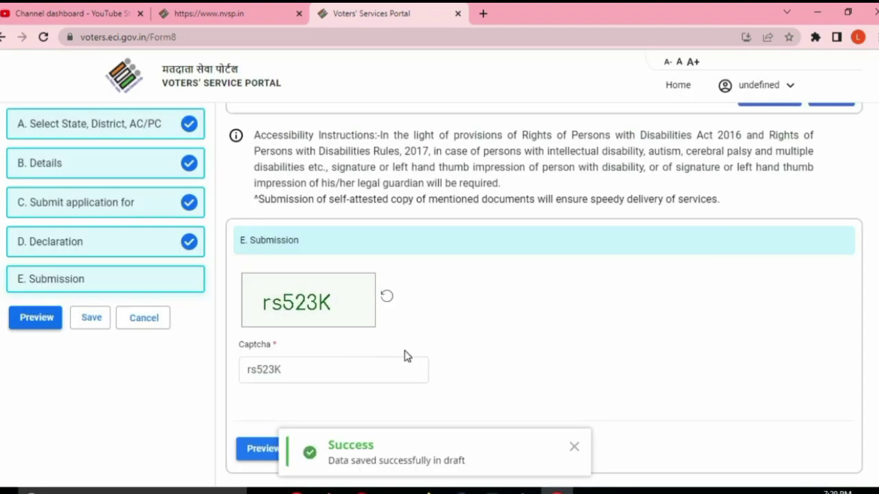
{"action": "left_click", "coordinate": [574, 448]}
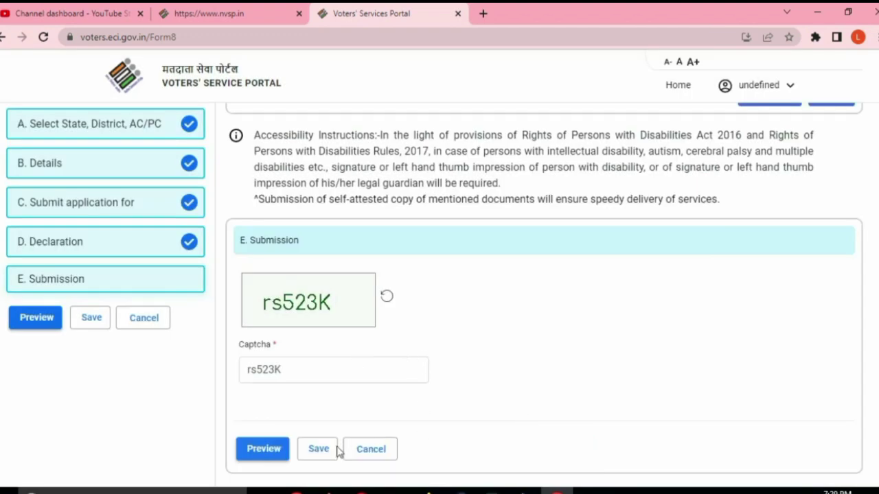
{"action": "left_click", "coordinate": [263, 449]}
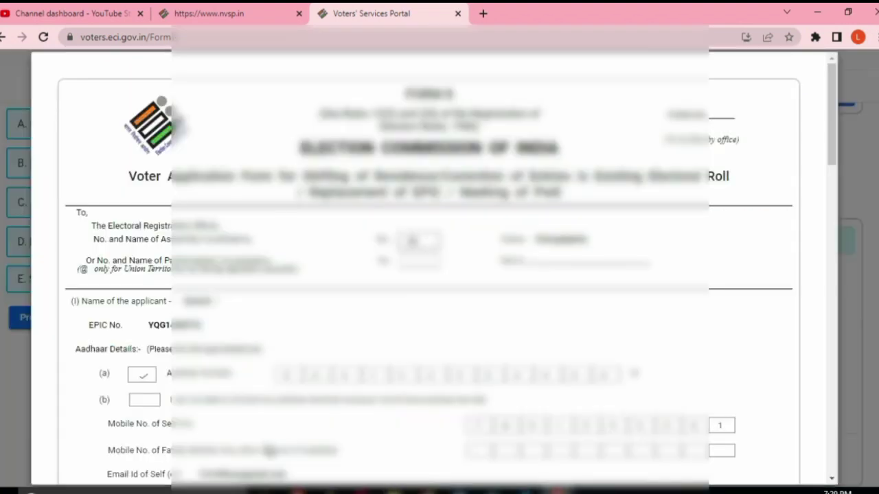
Scroll through the Form 8 preview, then submit and confirm the application.
{"action": "scroll", "coordinate": [496, 398], "scroll_direction": "down", "scroll_amount": 3}
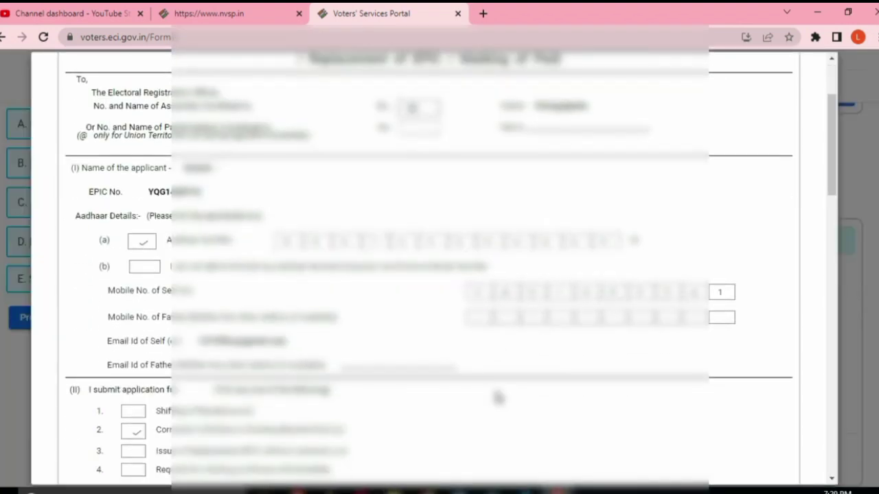
{"action": "scroll", "coordinate": [498, 398], "scroll_direction": "down", "scroll_amount": 7}
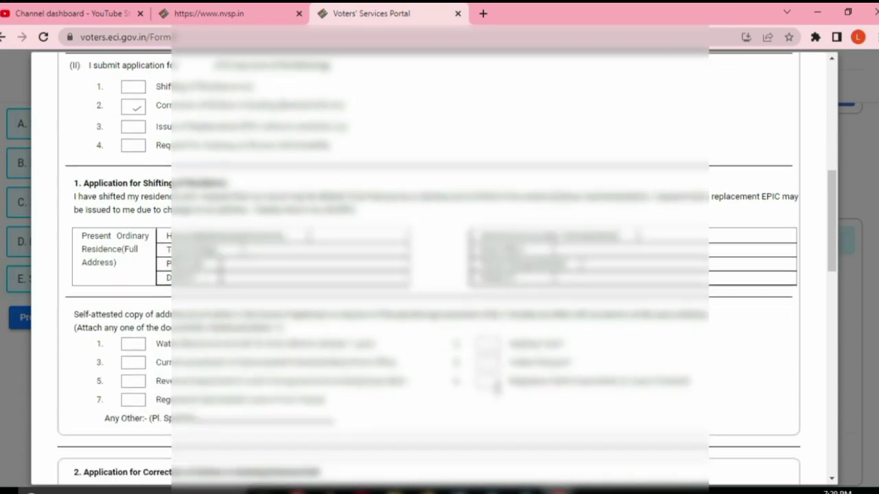
{"action": "scroll", "coordinate": [489, 394], "scroll_direction": "down", "scroll_amount": 6}
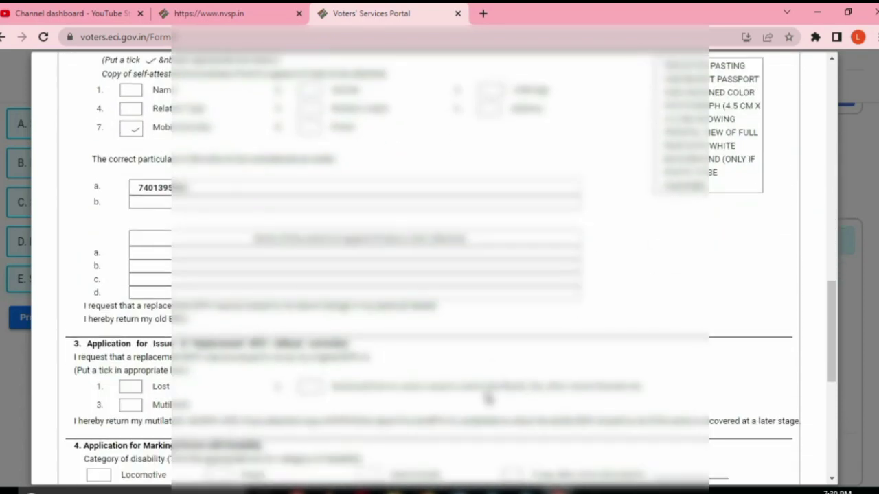
{"action": "scroll", "coordinate": [478, 391], "scroll_direction": "down", "scroll_amount": 3}
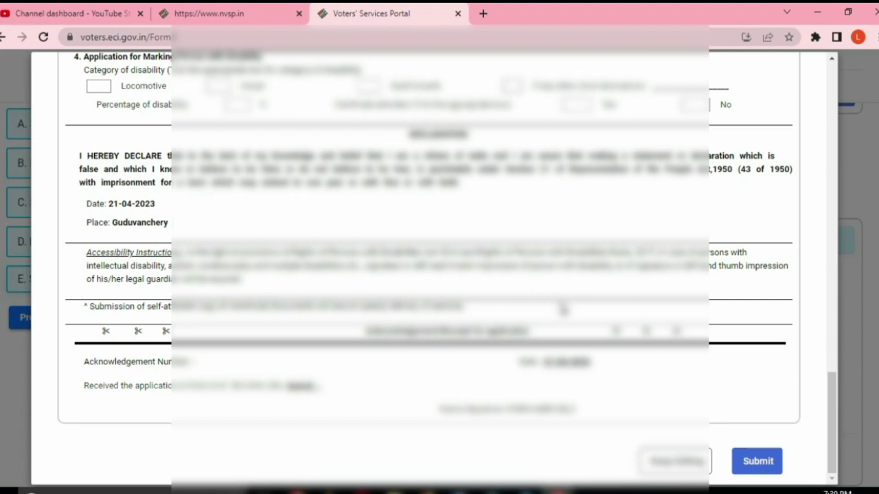
{"action": "left_click", "coordinate": [759, 462]}
{"action": "left_click", "coordinate": [631, 304]}
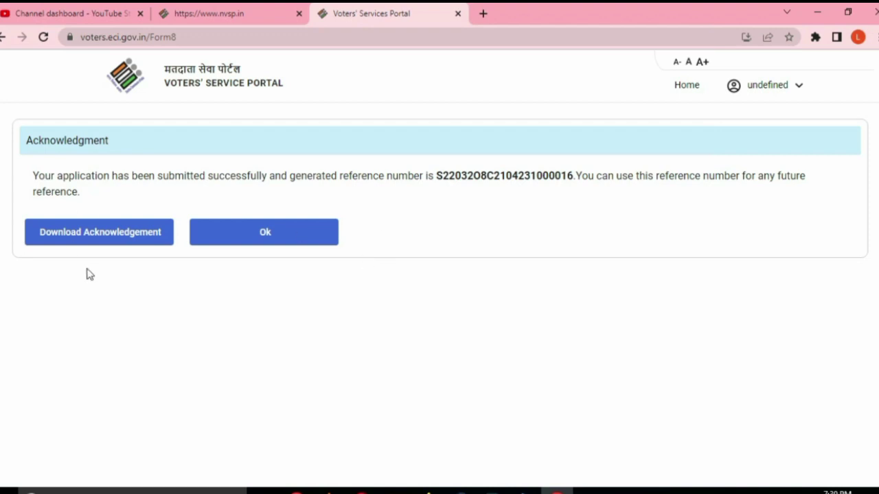
Download the Form 8 acknowledgement PDF, copy its reference number, and return to the portal home page.
{"action": "left_click", "coordinate": [86, 232]}
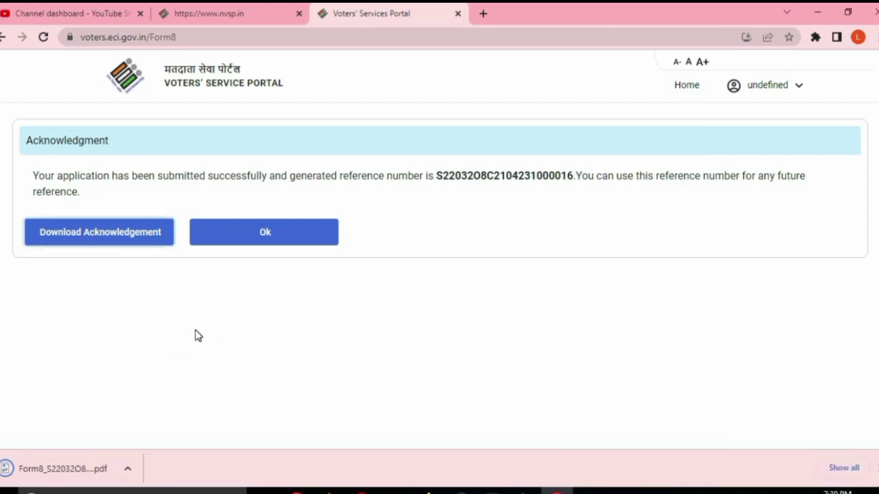
{"action": "left_click_drag", "start_coordinate": [436, 176], "coordinate": [574, 176]}
{"action": "key", "text": "ctrl+c"}
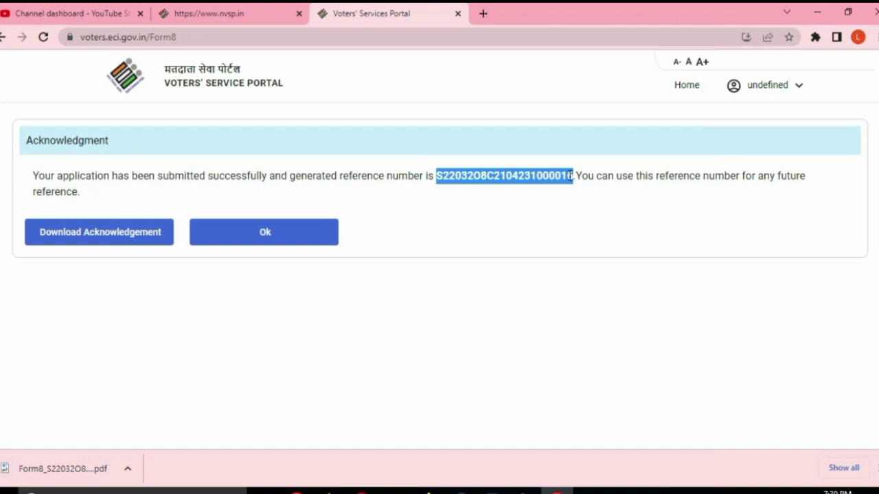
{"action": "left_click", "coordinate": [687, 86]}
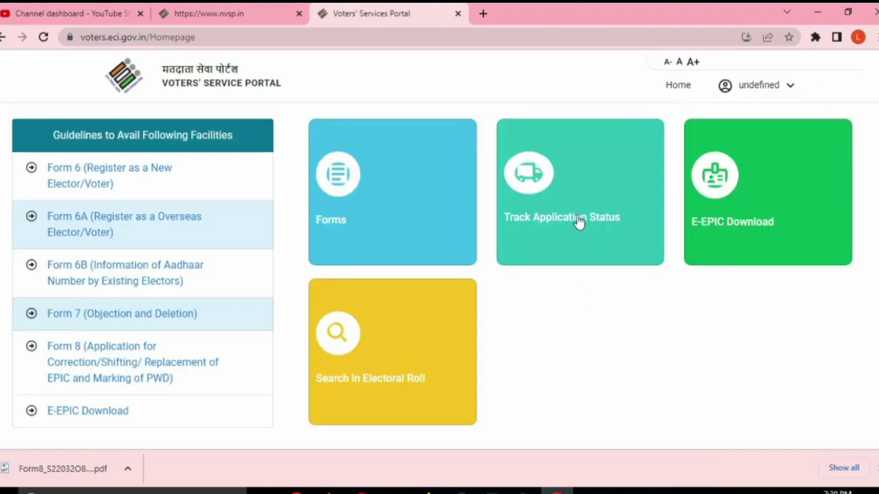
In Track Application Status, paste the reference number and choose Tamil Nadu as the state.
{"action": "left_click", "coordinate": [554, 189]}
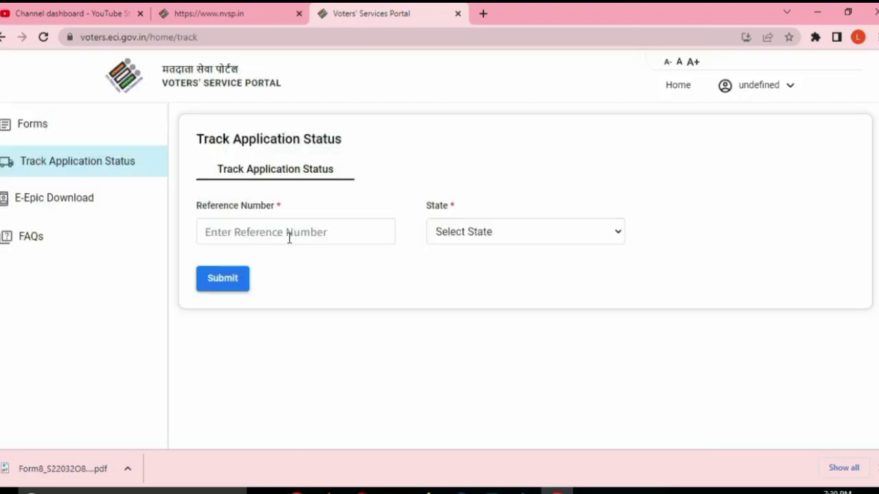
{"action": "left_click", "coordinate": [289, 234]}
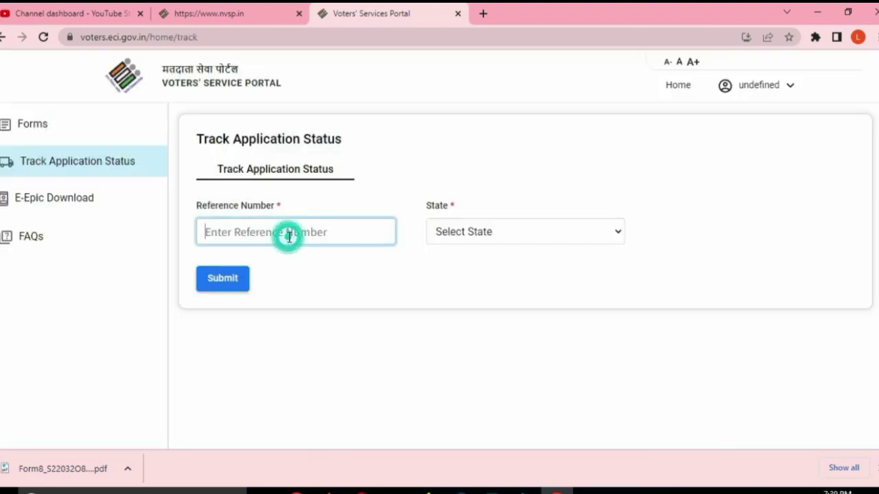
{"action": "key", "text": "ctrl+v"}
{"action": "left_click", "coordinate": [541, 233]}
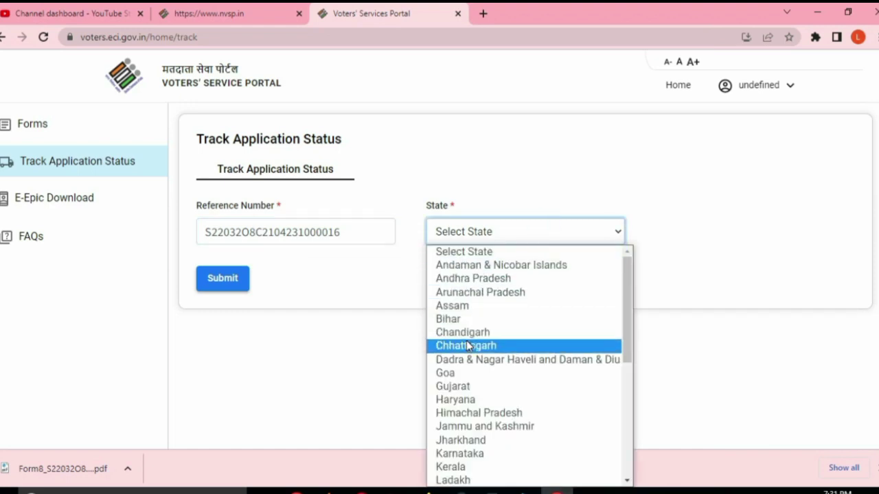
{"action": "key", "text": "t"}
{"action": "left_click", "coordinate": [467, 476]}
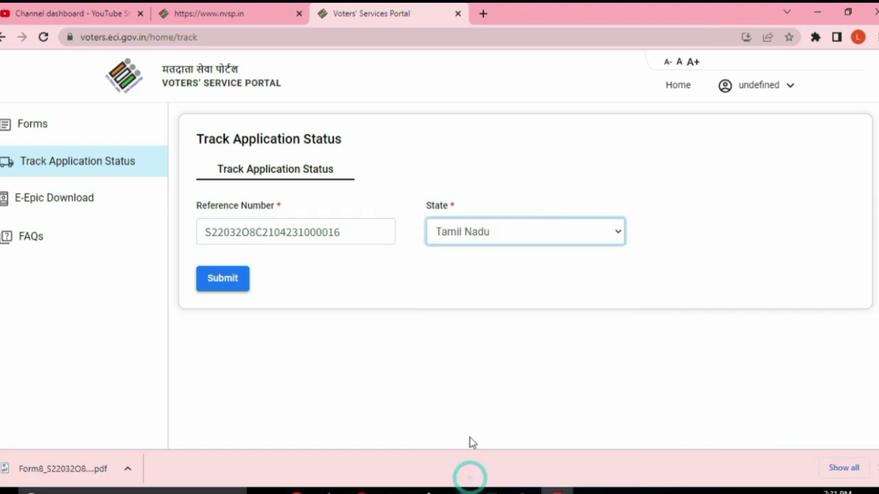
Submit the lookup and expand the Chengalpattu Form 8 result to show its SUBMITTED timeline.
{"action": "left_click", "coordinate": [237, 281]}
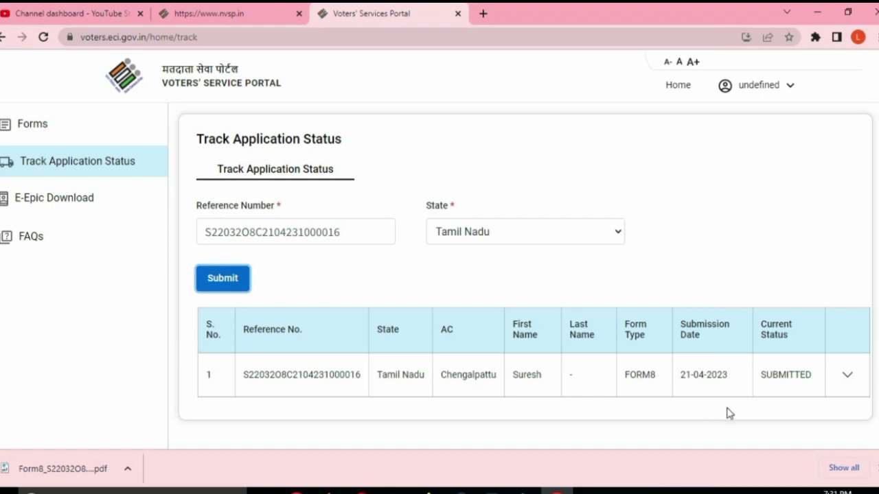
{"action": "scroll", "coordinate": [577, 420], "scroll_direction": "down", "scroll_amount": 1}
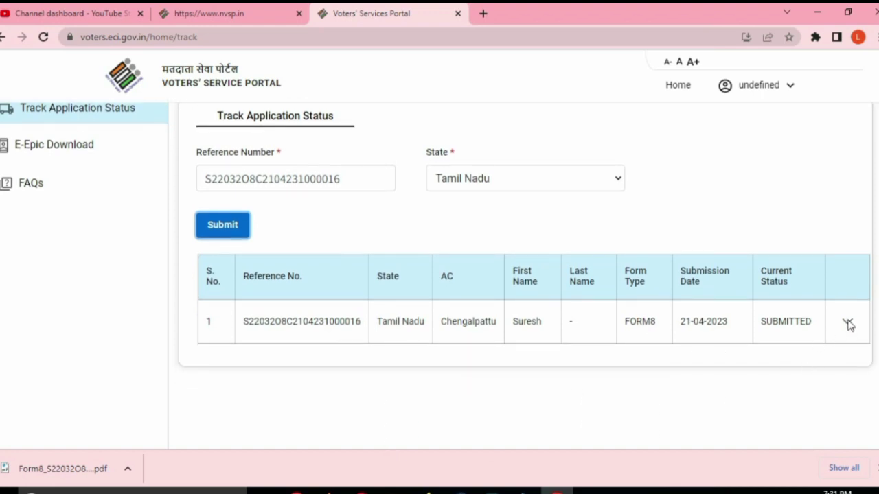
{"action": "left_click", "coordinate": [847, 323]}
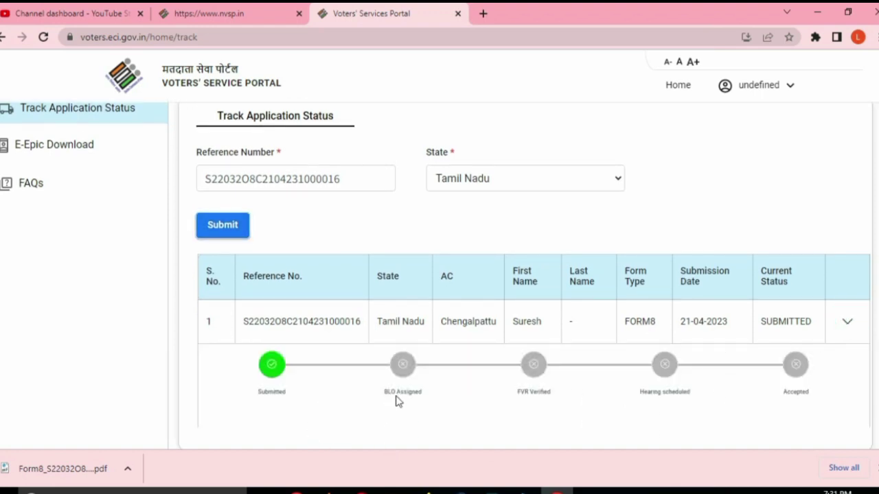